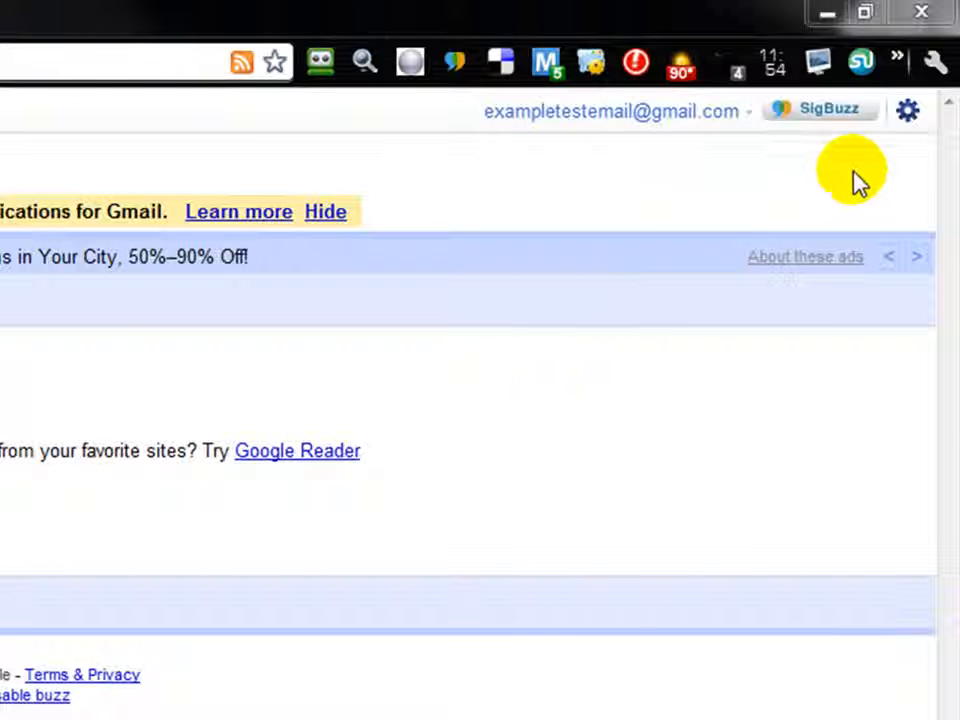
- From Mail settings' Accounts and Import tab, start adding another address to send mail from
click(907, 122)
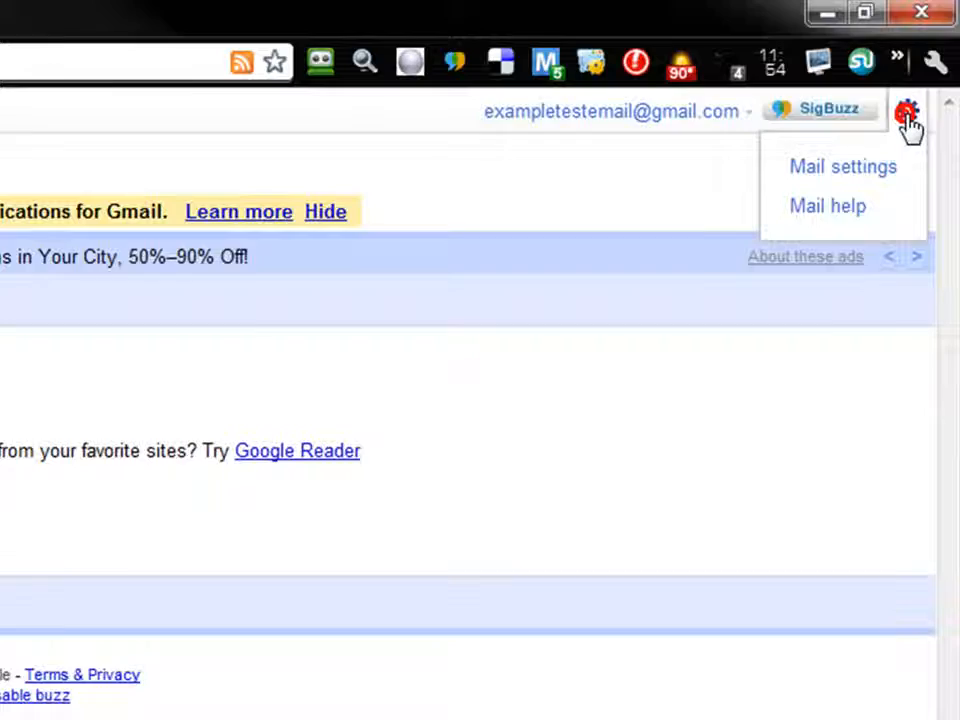
click(855, 180)
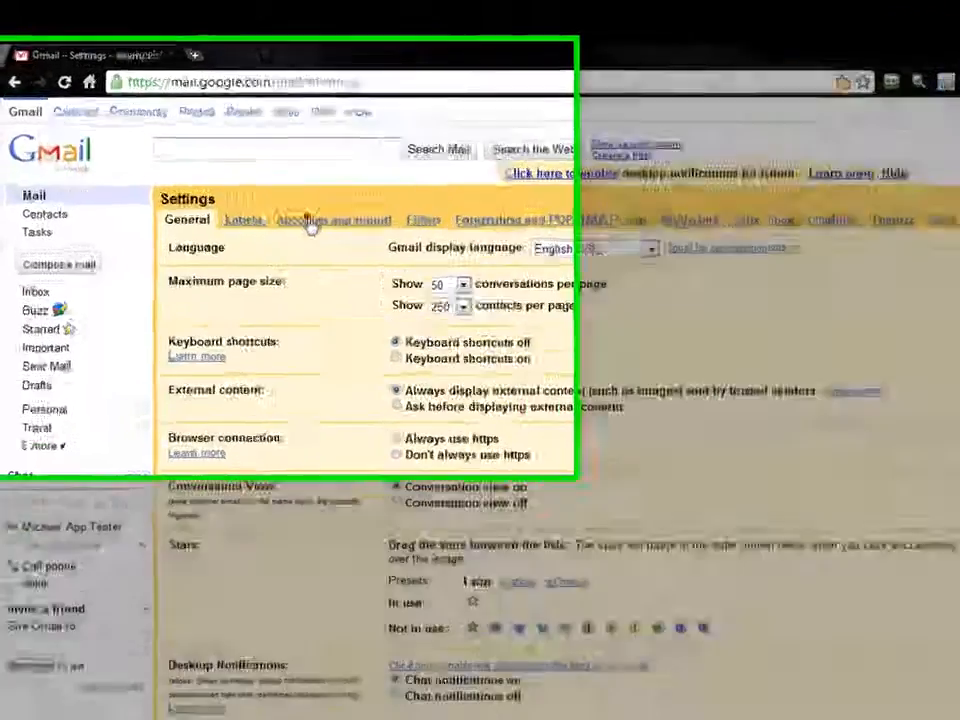
click(238, 191)
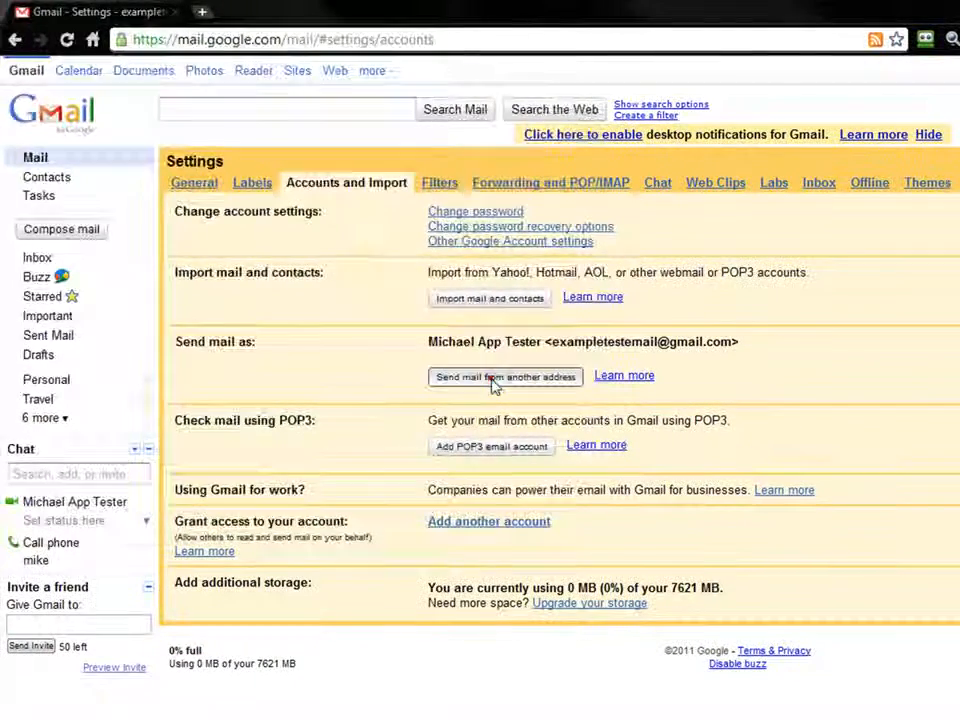
click(735, 562)
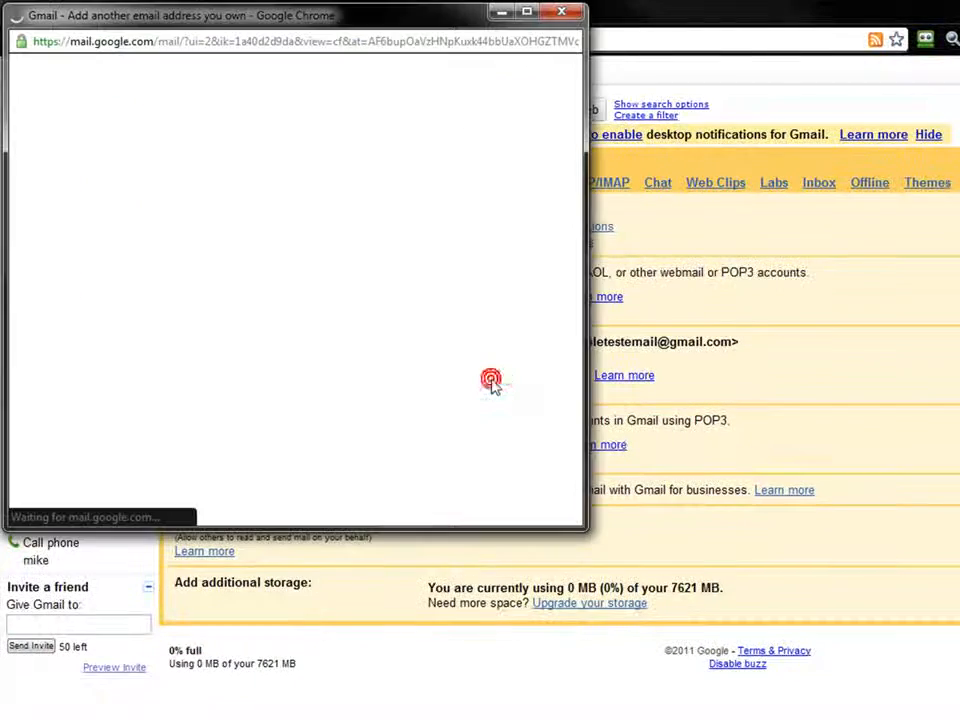
- Enter the domain address as the new email address via autofill and go to the next step
drag(343, 20, 623, 116)
click(490, 266)
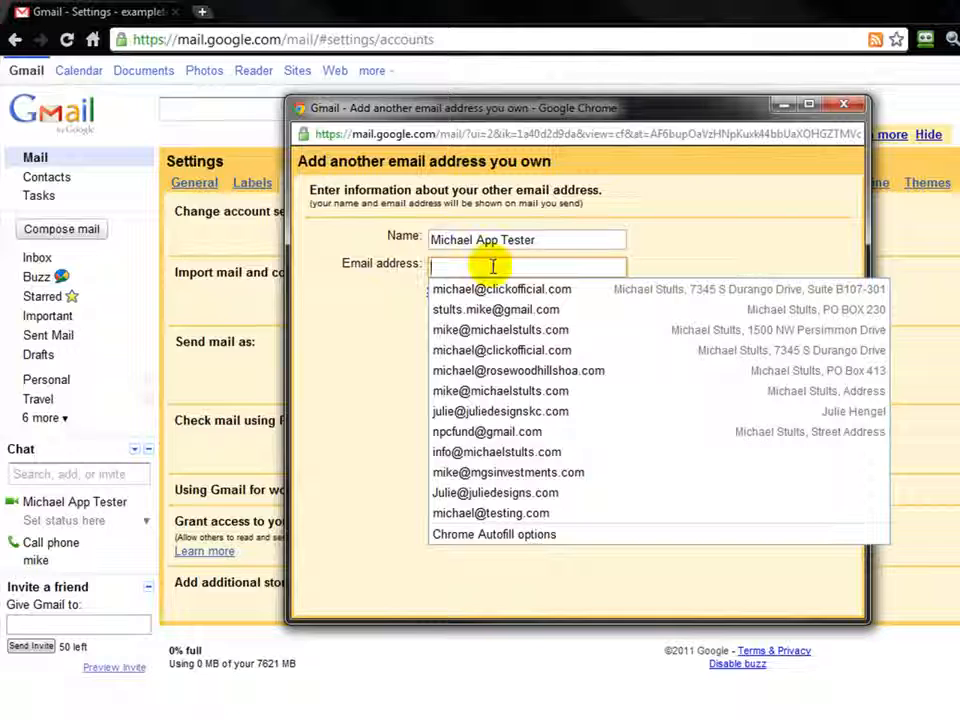
click(549, 232)
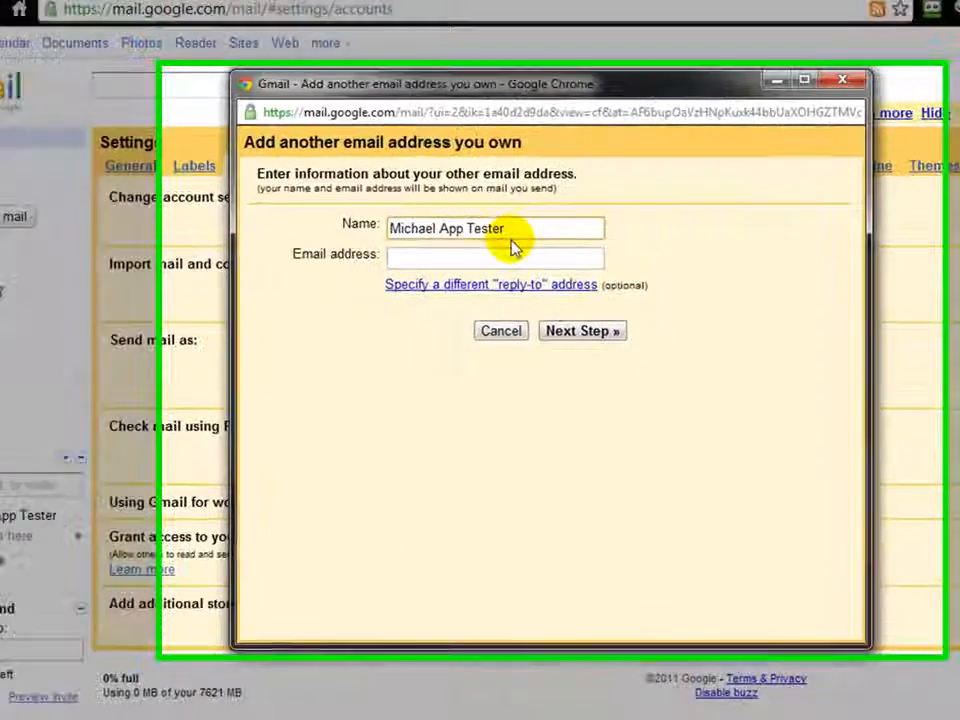
click(503, 263)
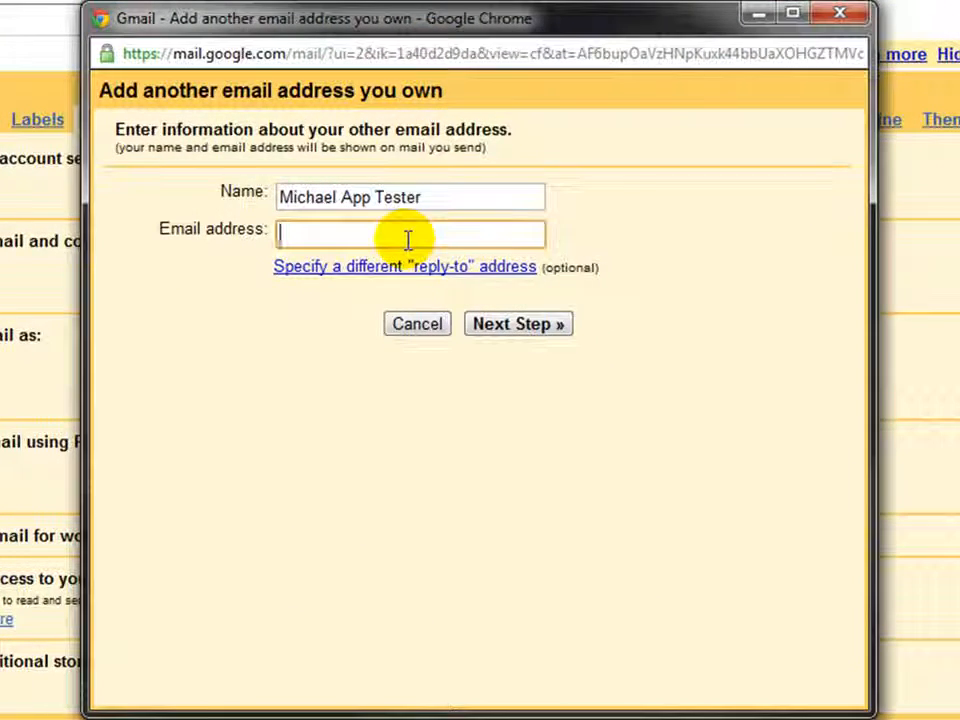
text(info)
key(Down)
key(Return)
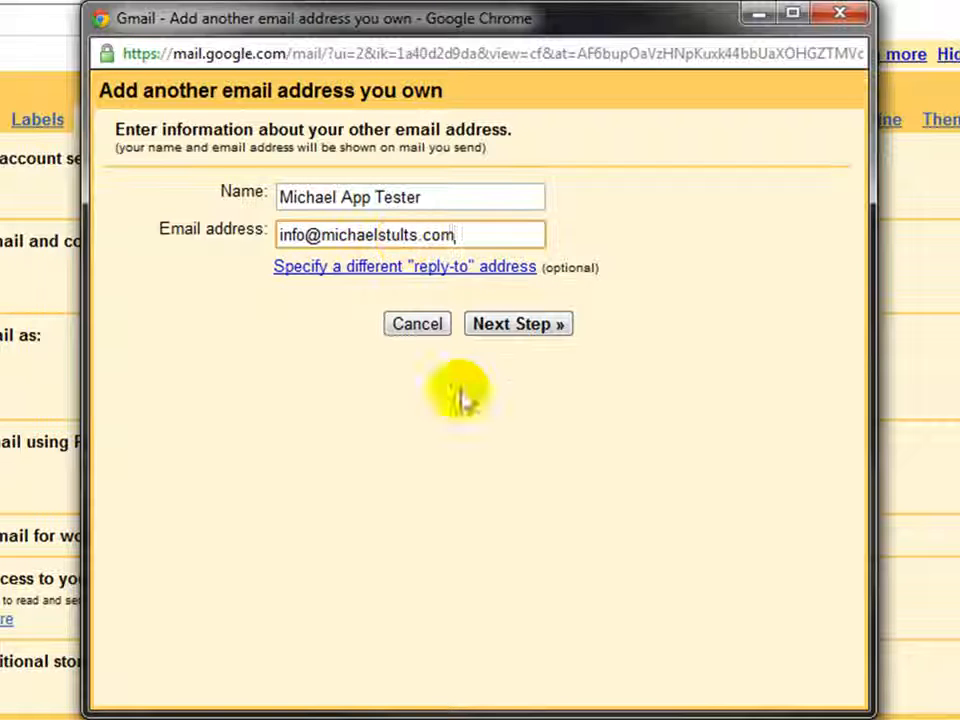
click(527, 325)
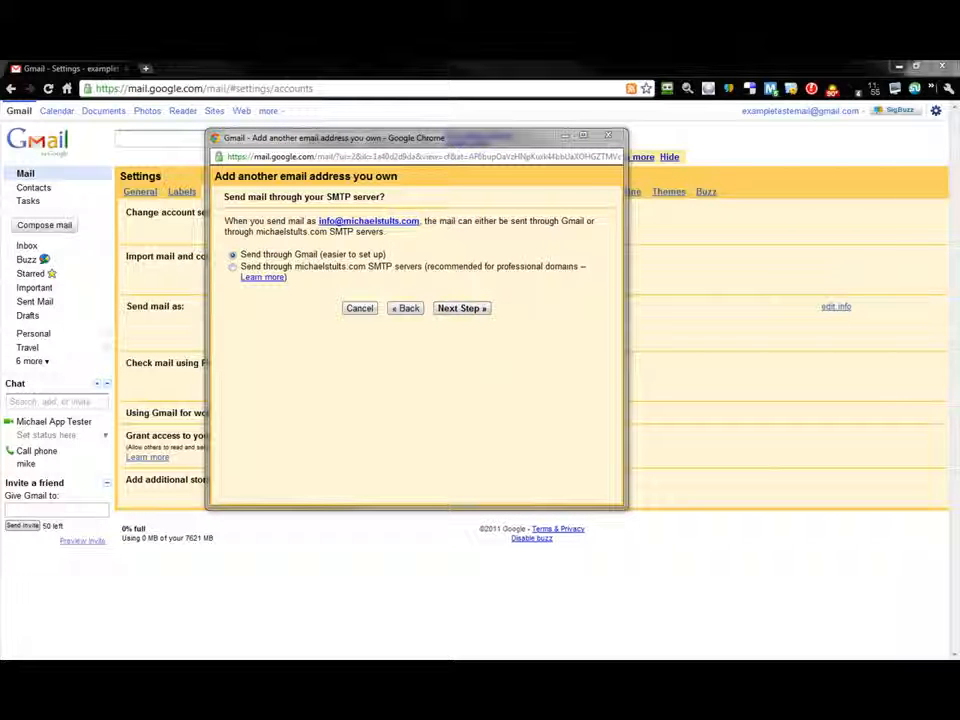
drag(959, 199, 443, 201)
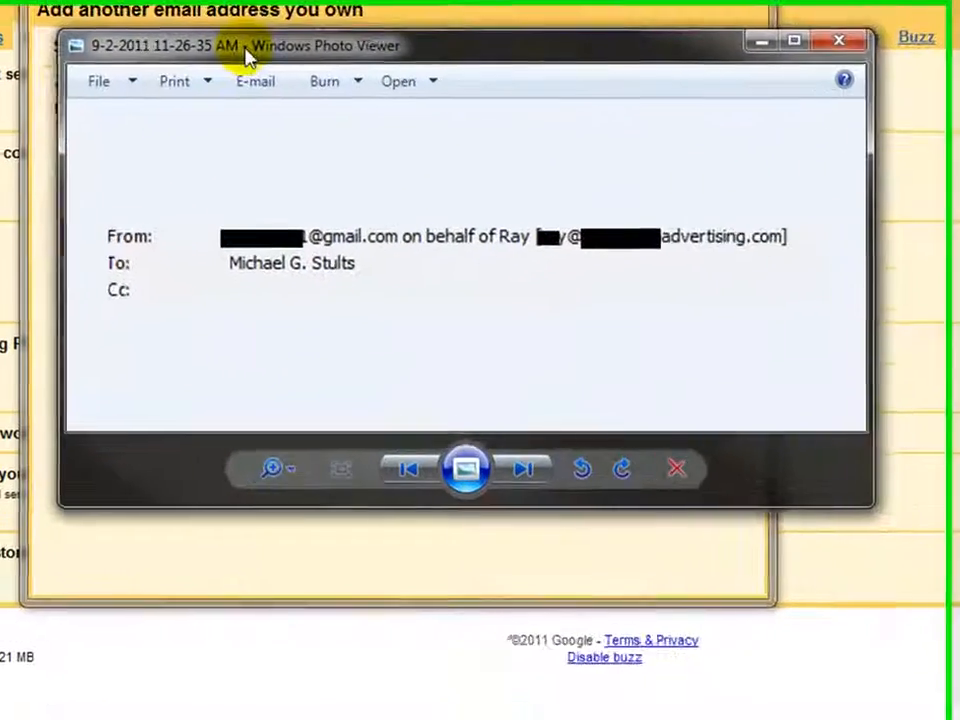
drag(138, 170, 138, 296)
drag(250, 222, 257, 189)
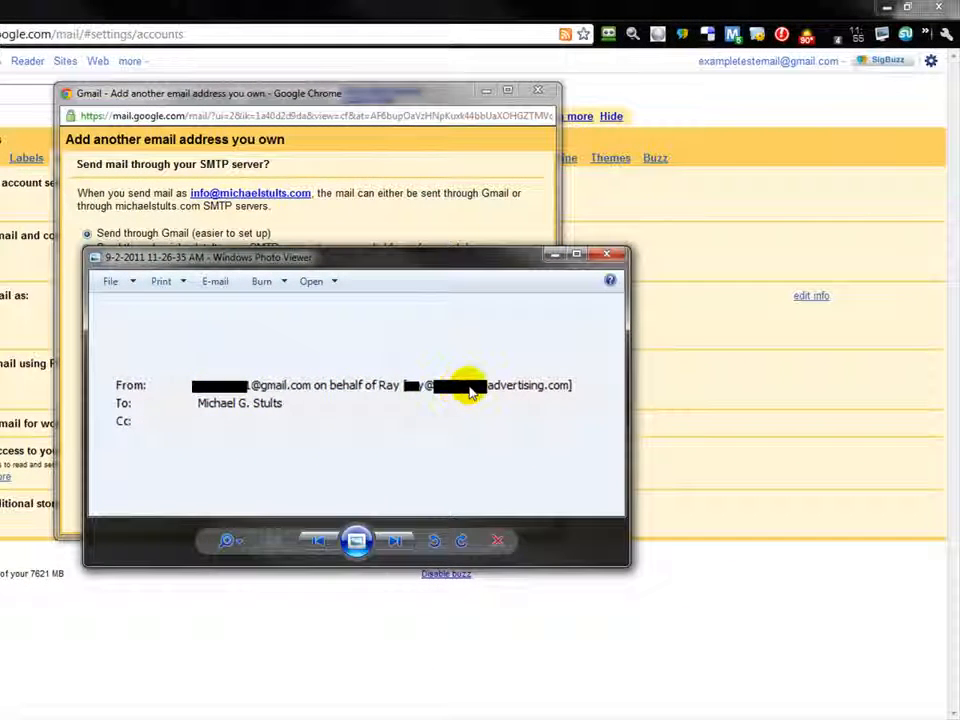
drag(411, 261, 959, 340)
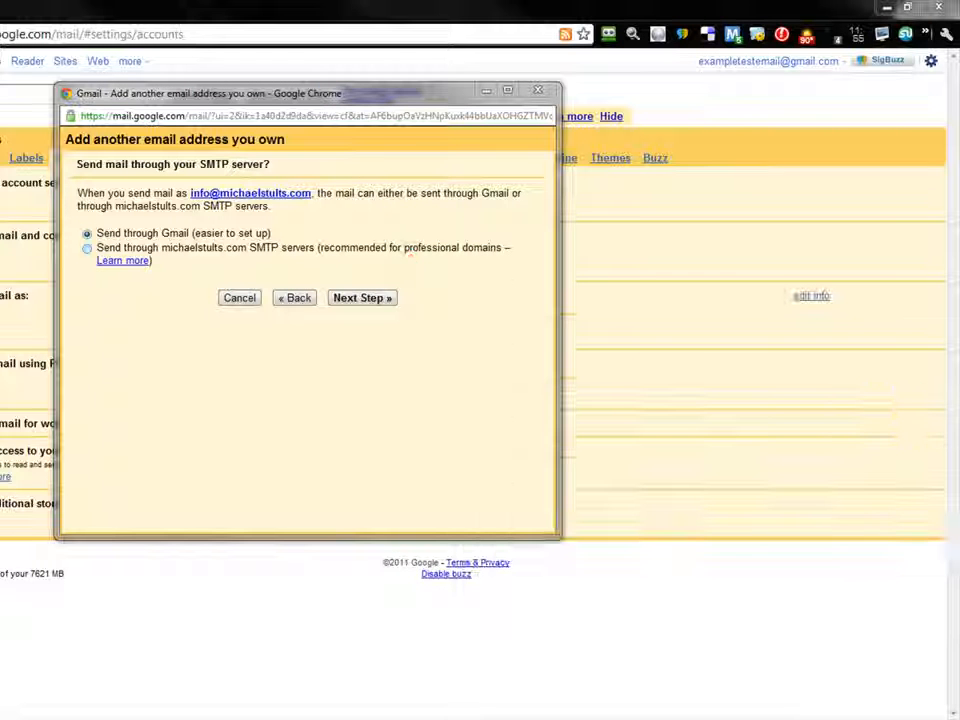
- Choose sending through the domain's SMTP servers and set the server to smtp.1and1.com
click(87, 250)
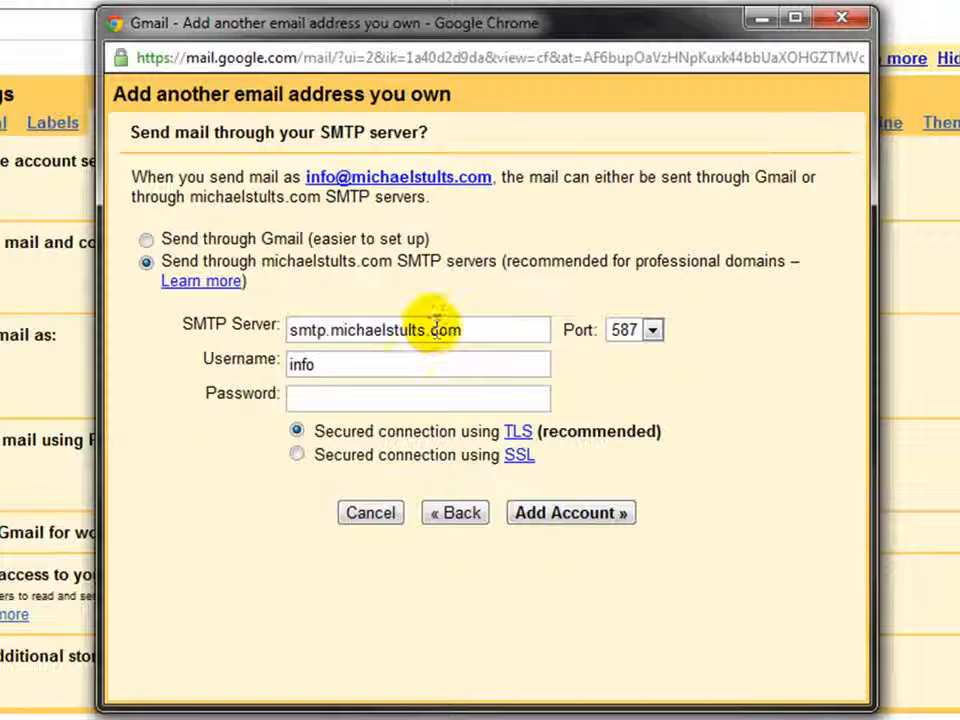
drag(467, 328, 257, 317)
text(smpt,)
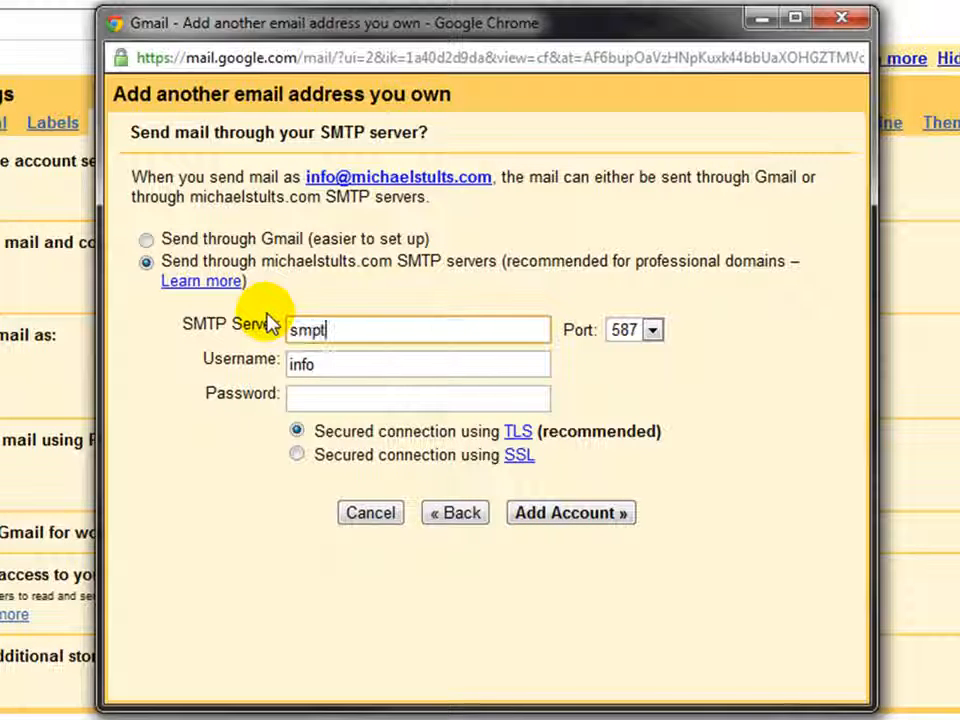
key(BackSpace)
key(BackSpace)
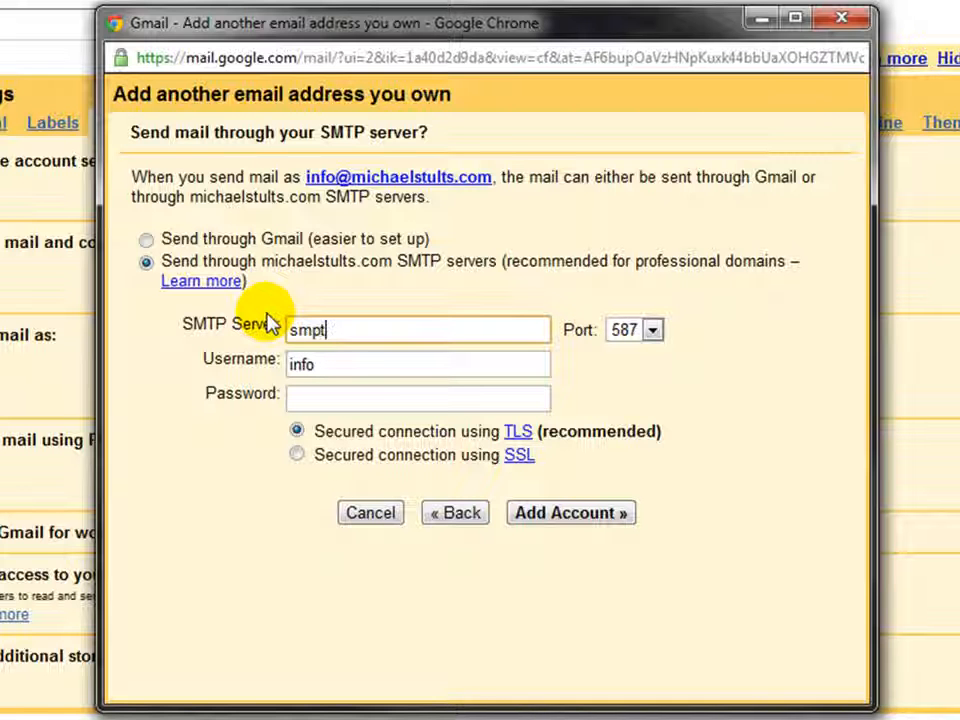
key(BackSpace)
key(BackSpace)
text(t)
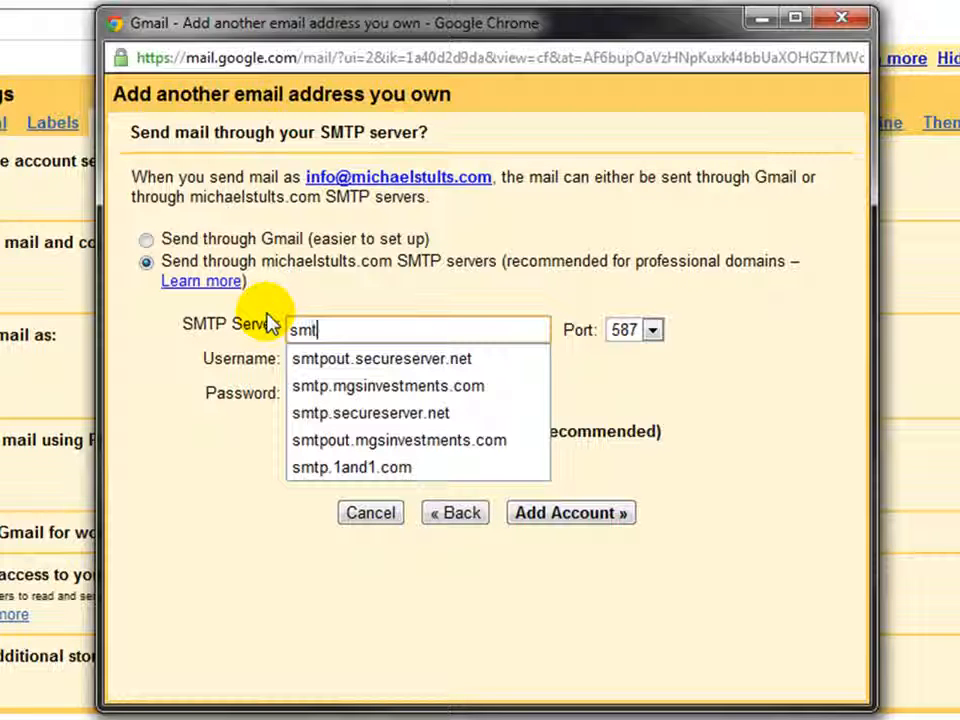
text(p.1and)
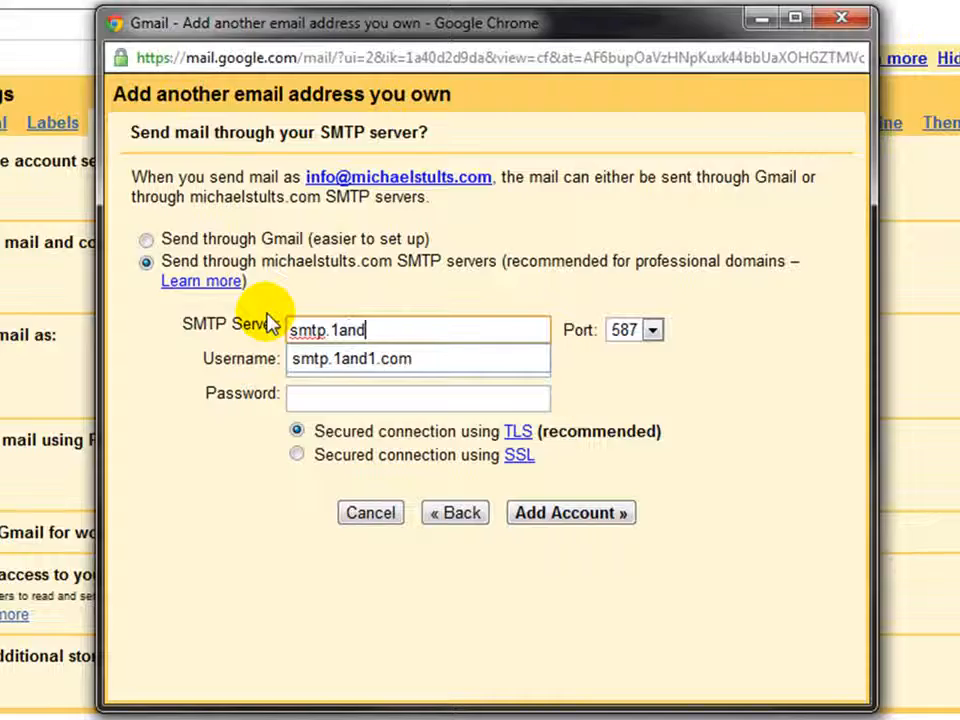
text(1.com)
key(Tab)
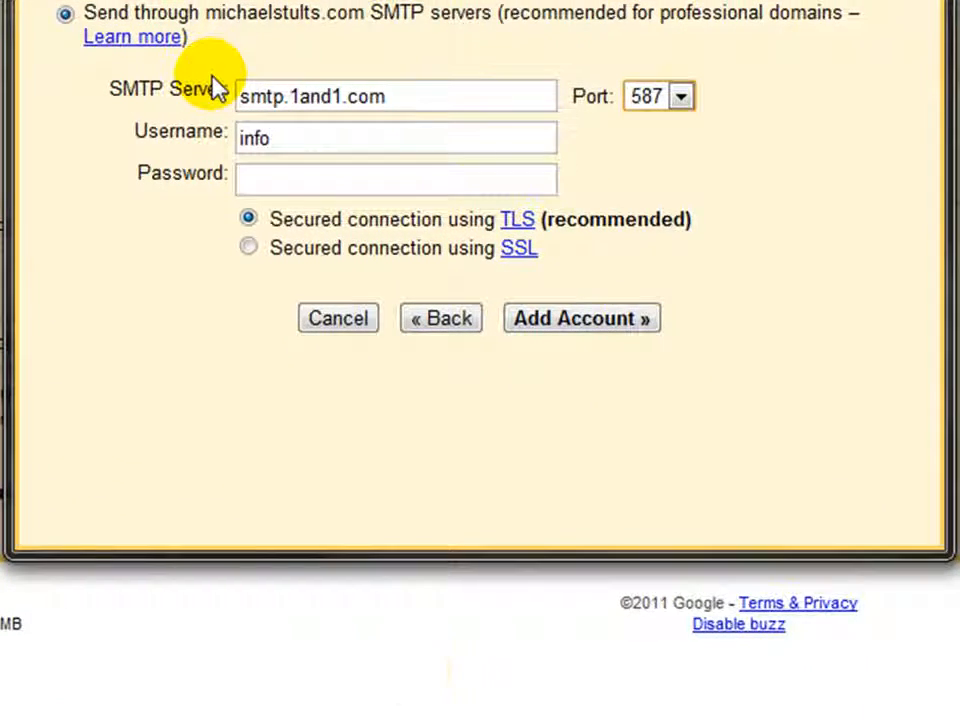
- Enter the domain address as username and its password, with port 587 and TLS
click(268, 140)
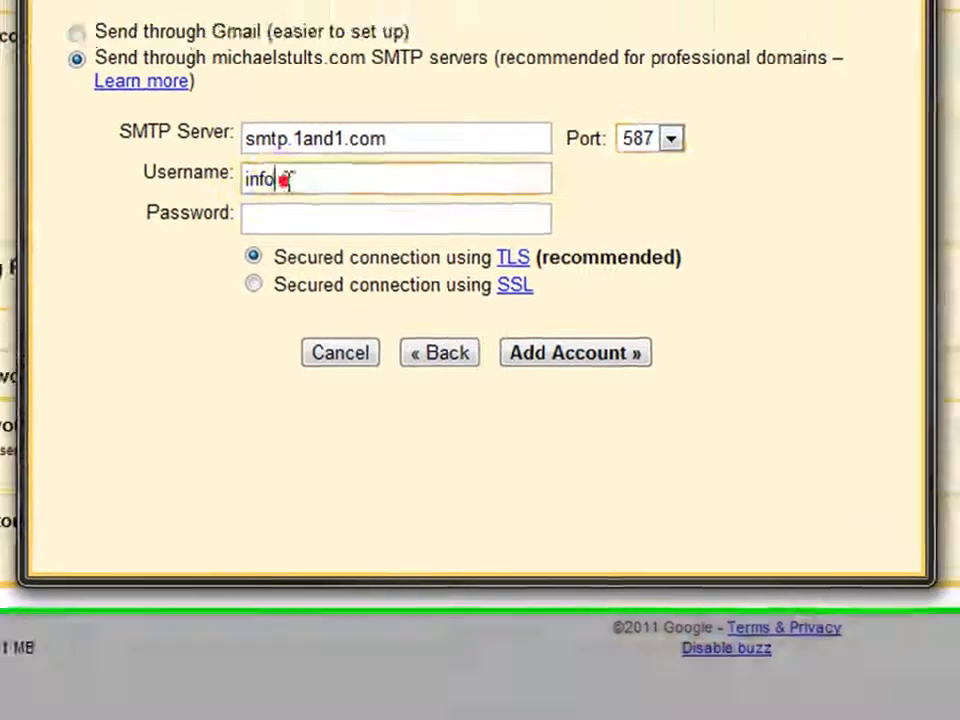
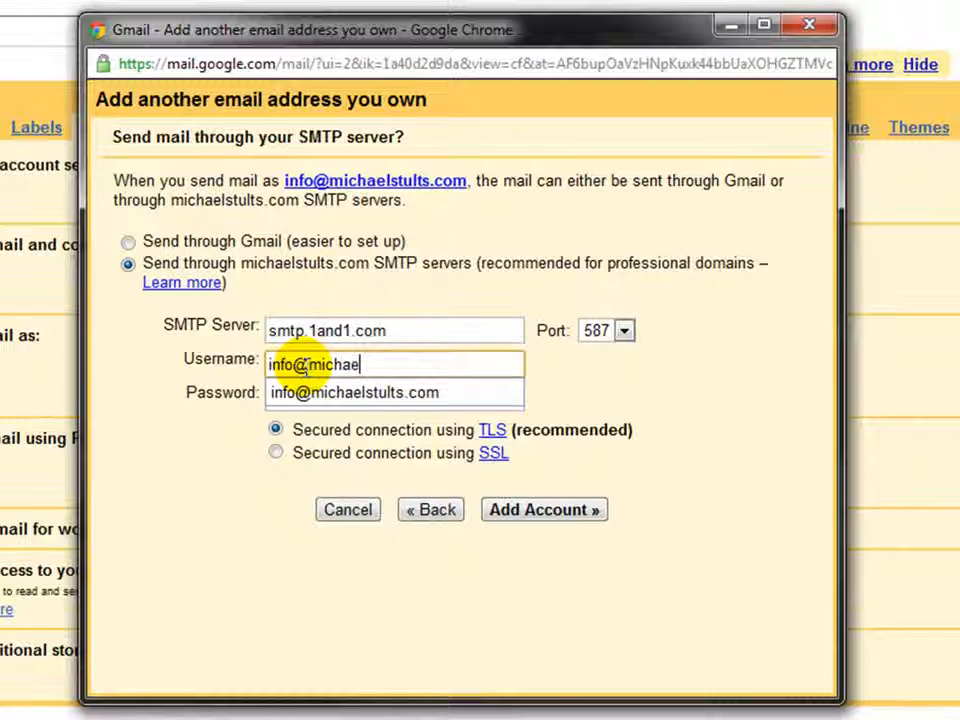
key(Down)
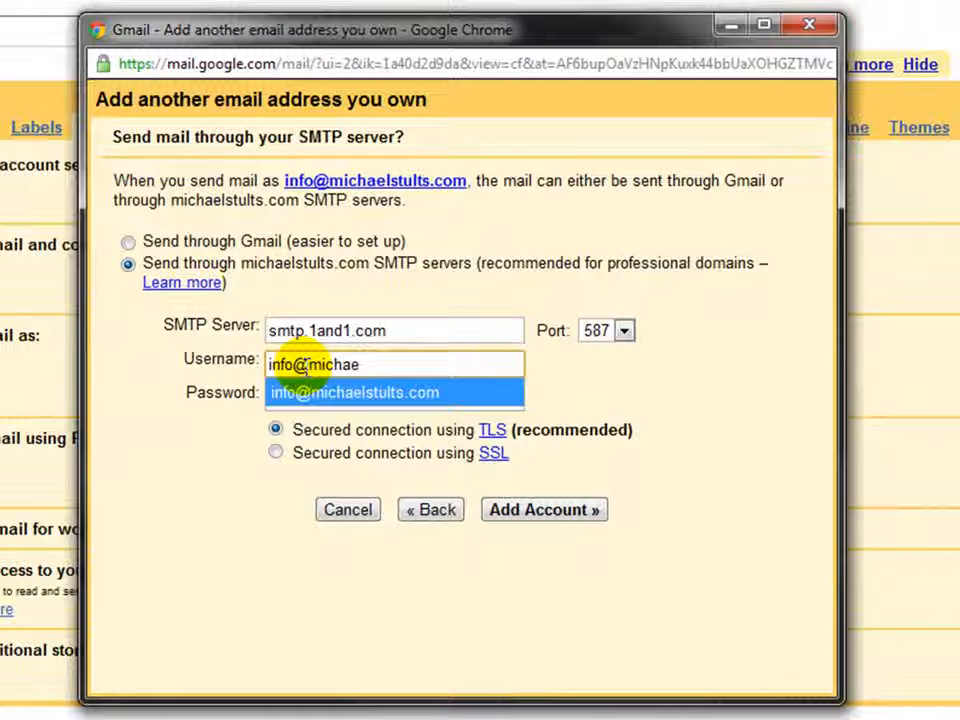
key(Tab)
text(••••••••)
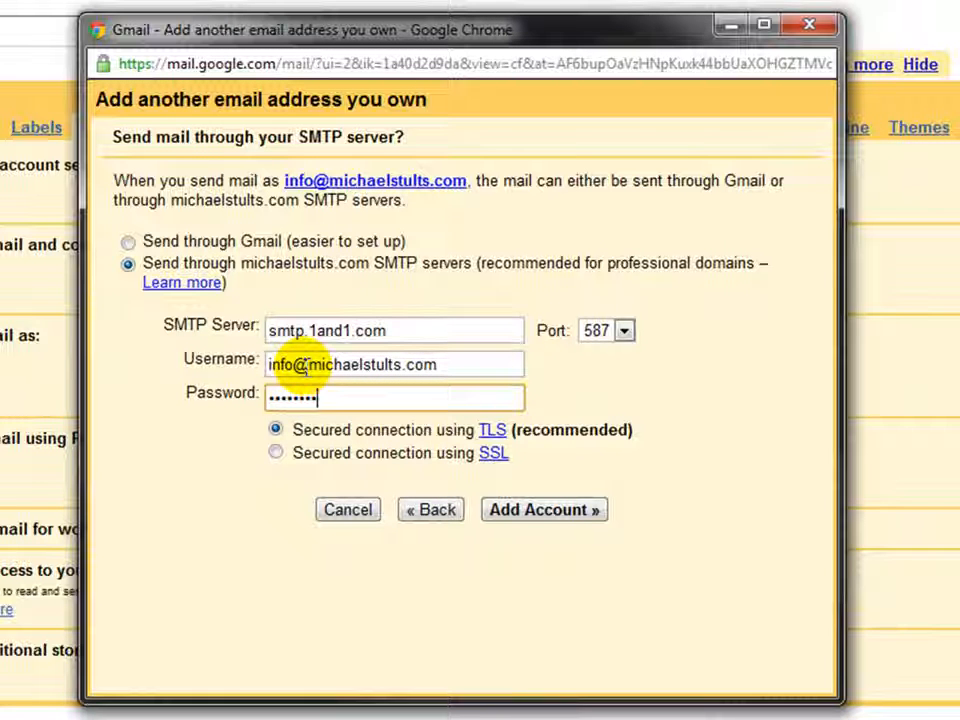
click(624, 330)
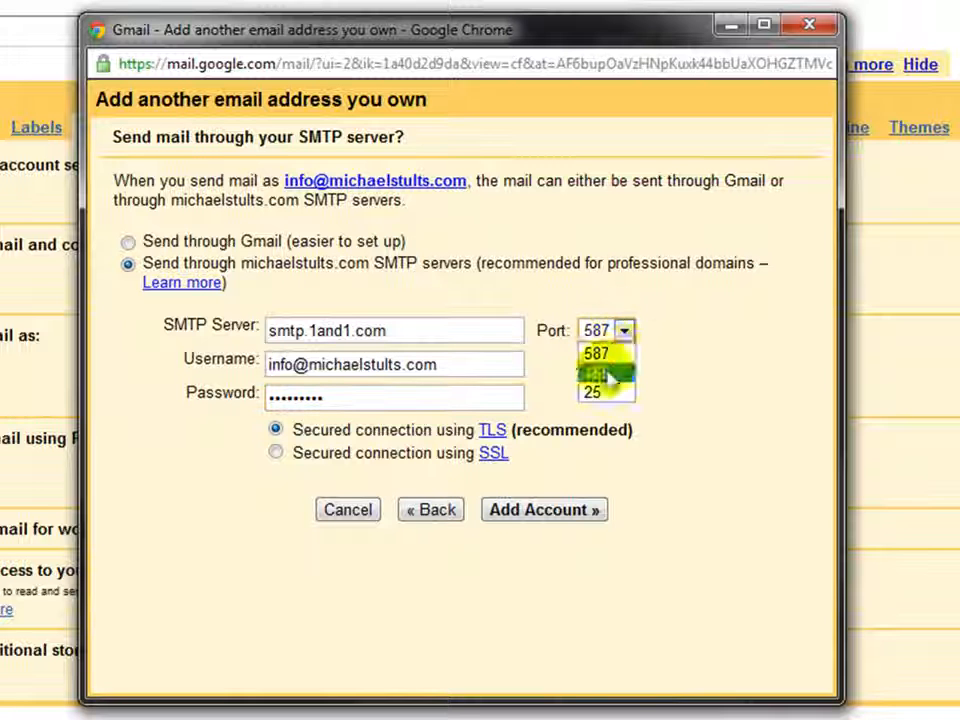
click(606, 349)
click(706, 362)
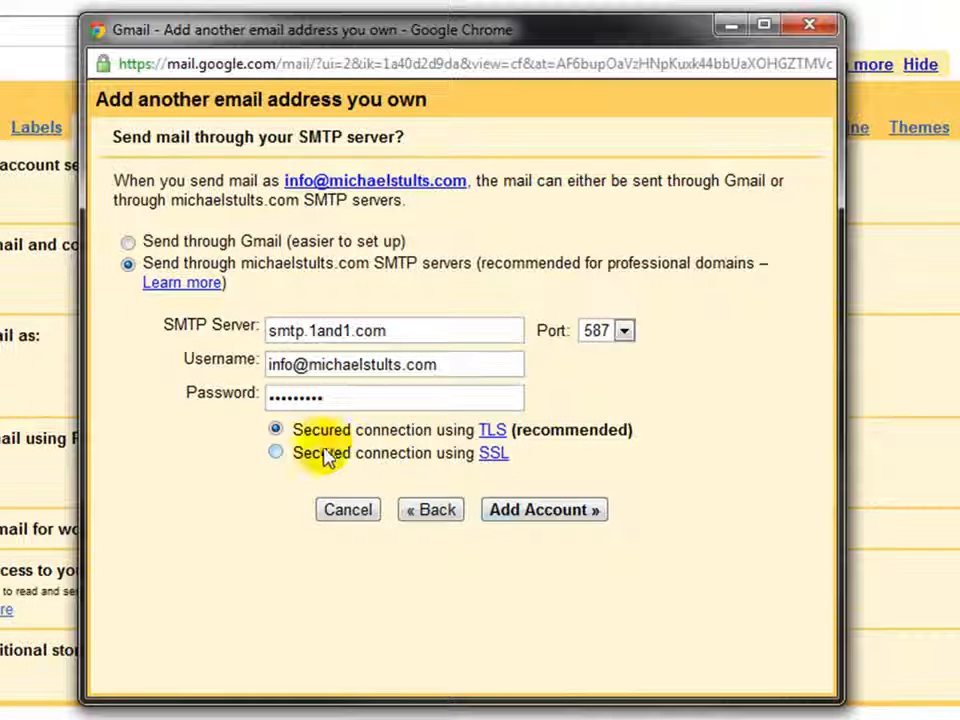
- Submit the SMTP details with Add Account and dismiss the RoboForm save-login popup
click(541, 513)
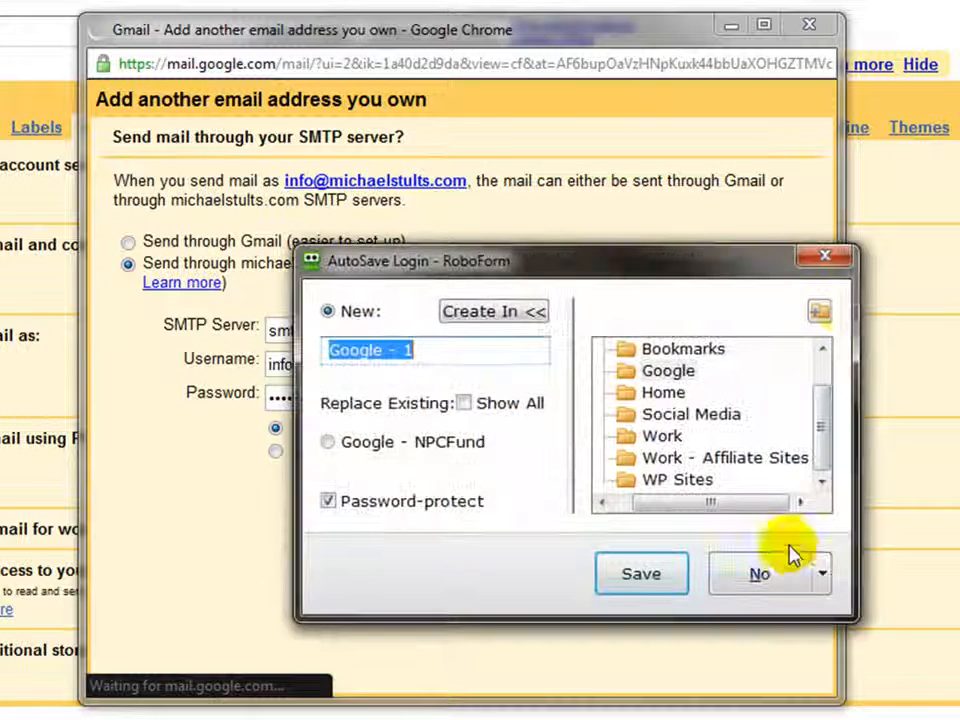
click(826, 257)
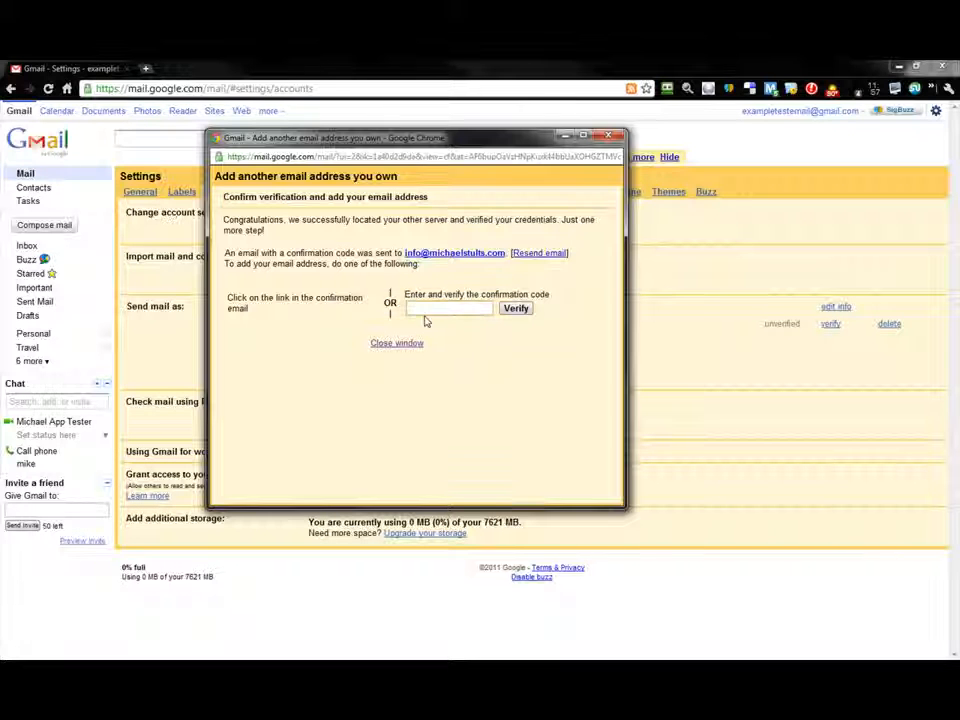
- Paste the emailed confirmation code and verify it
click(428, 309)
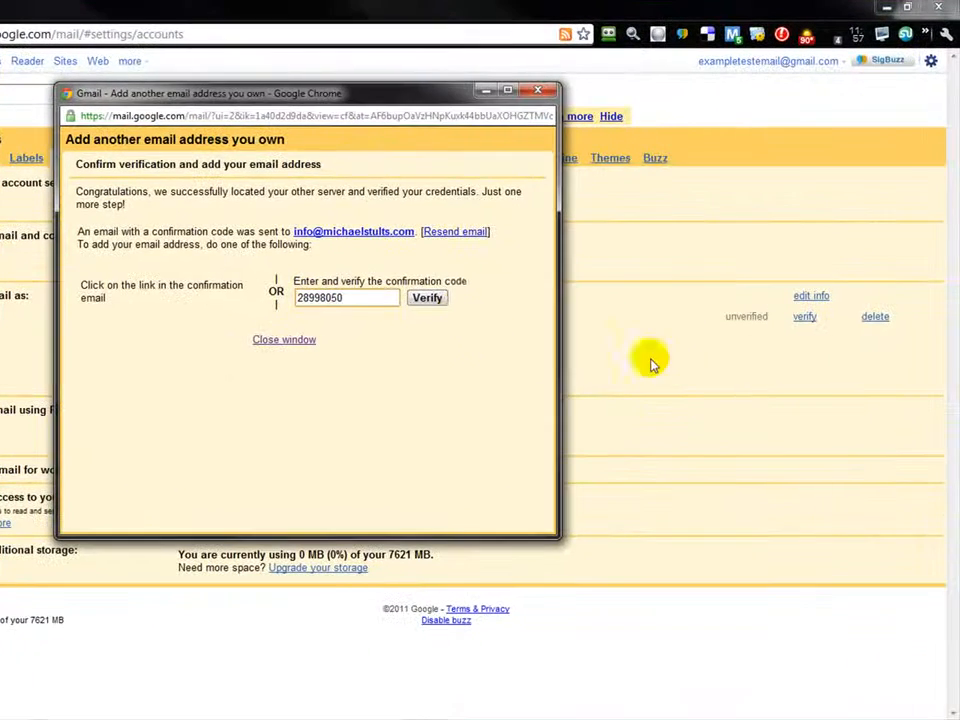
click(428, 297)
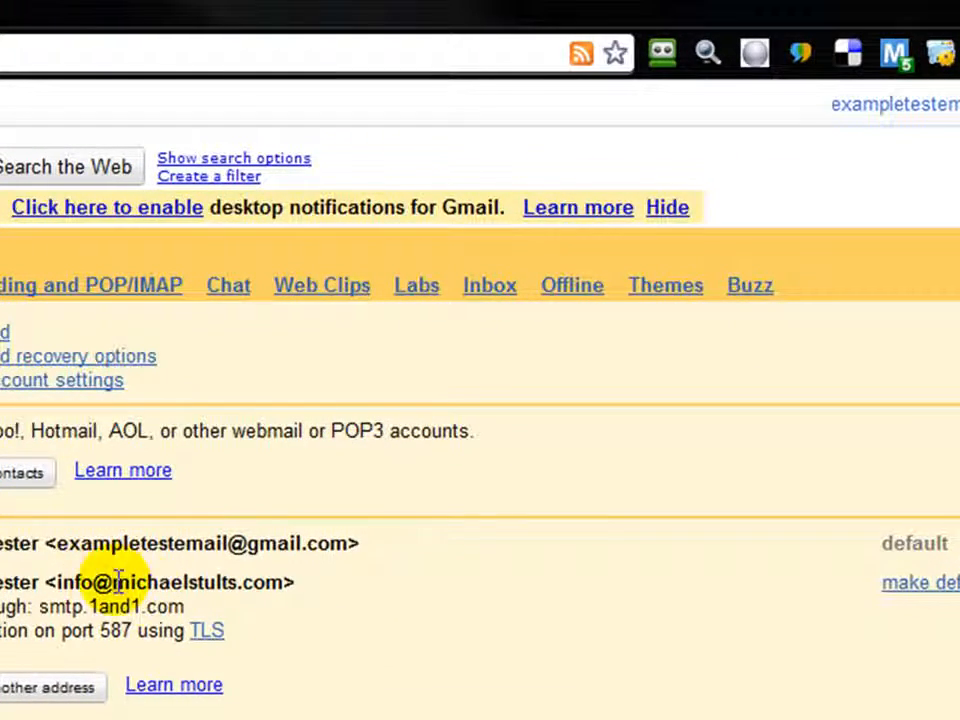
- Make the new domain address the default Send mail as address, then return to Mail
drag(49, 582, 285, 582)
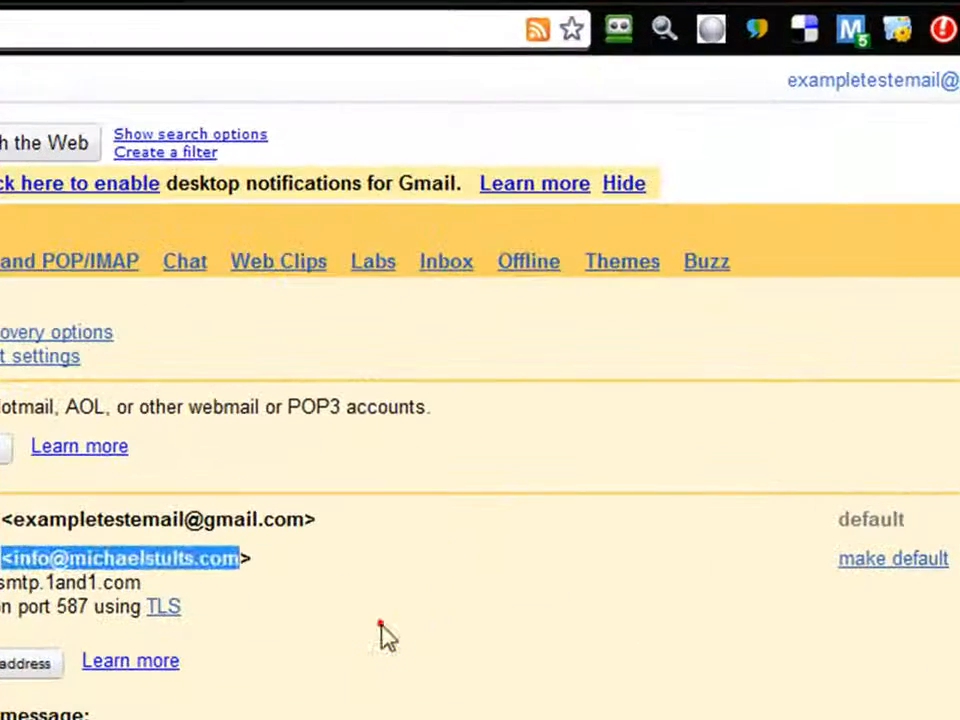
click(385, 636)
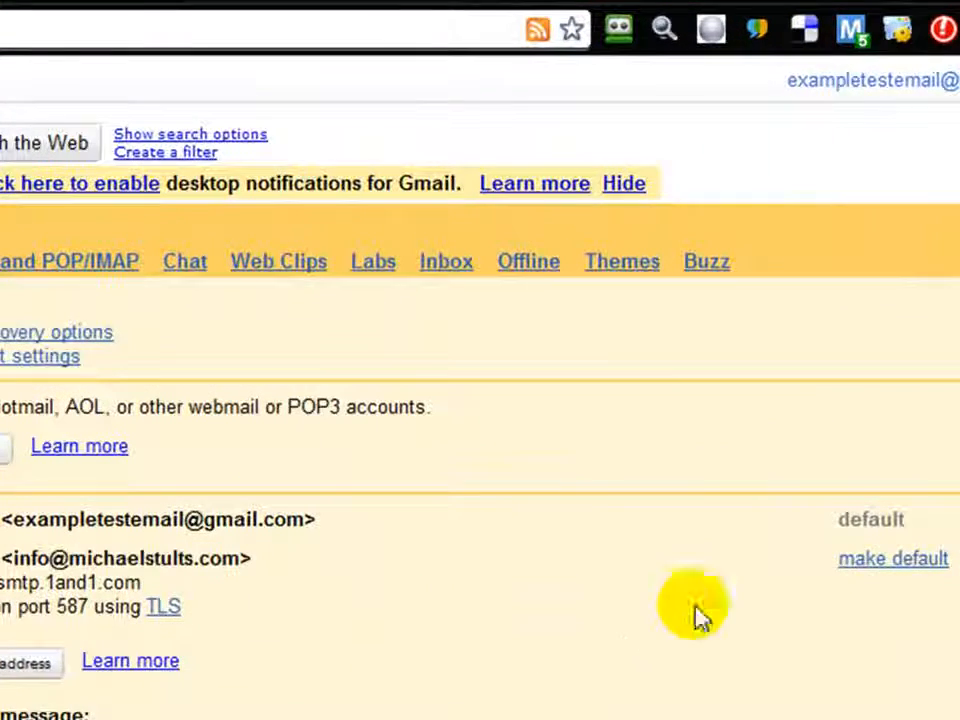
click(862, 560)
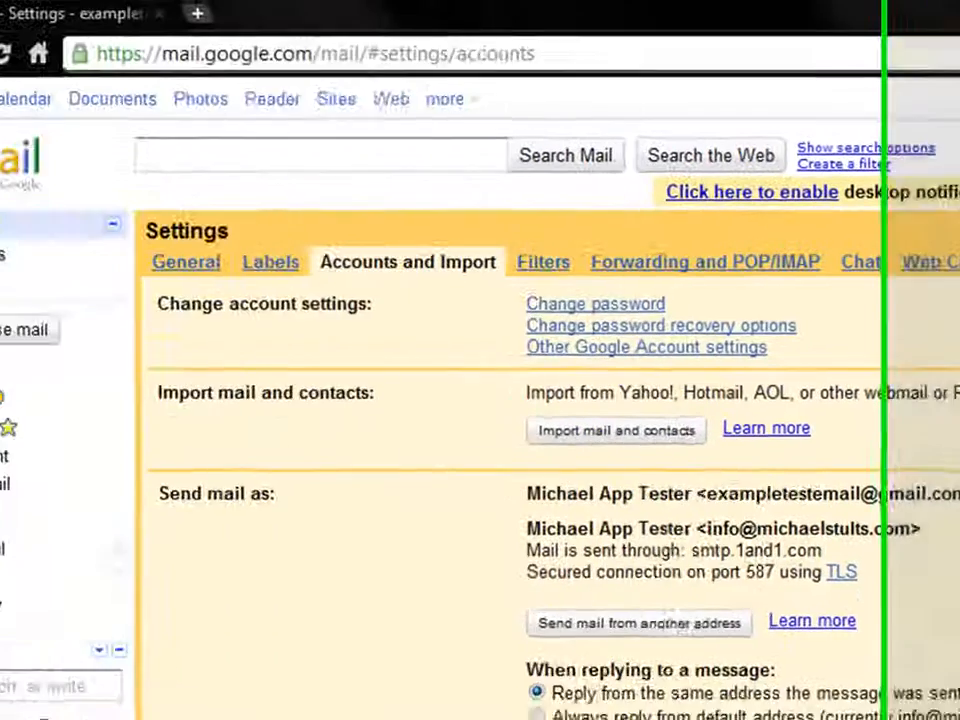
click(55, 228)
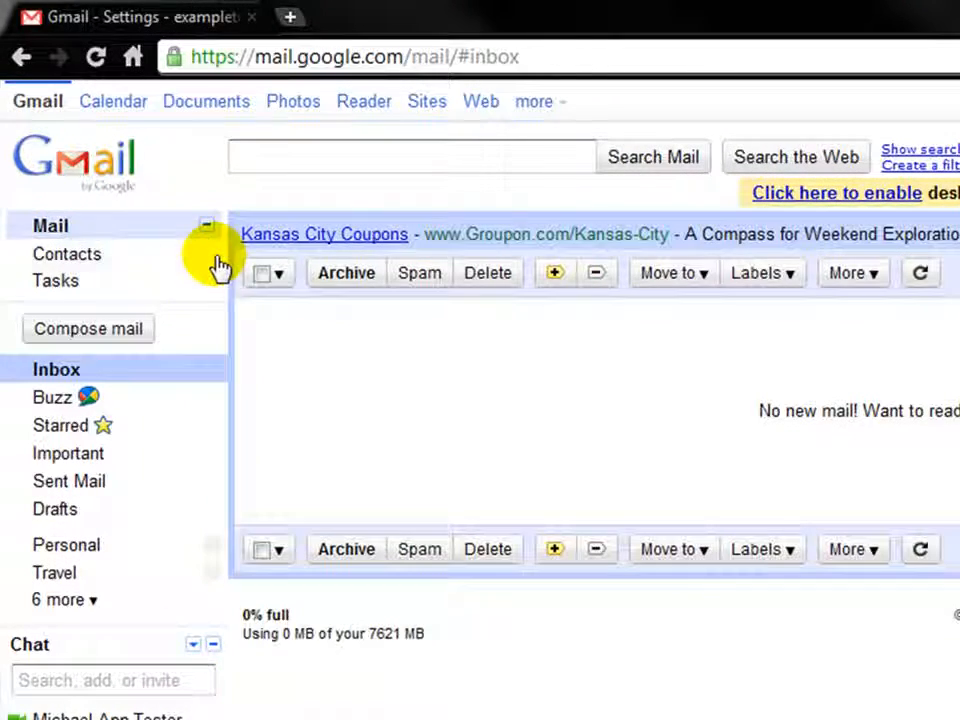
- Compose and send 'testing' with body 'mikes email test' from the domain address to the Gmail account
click(104, 333)
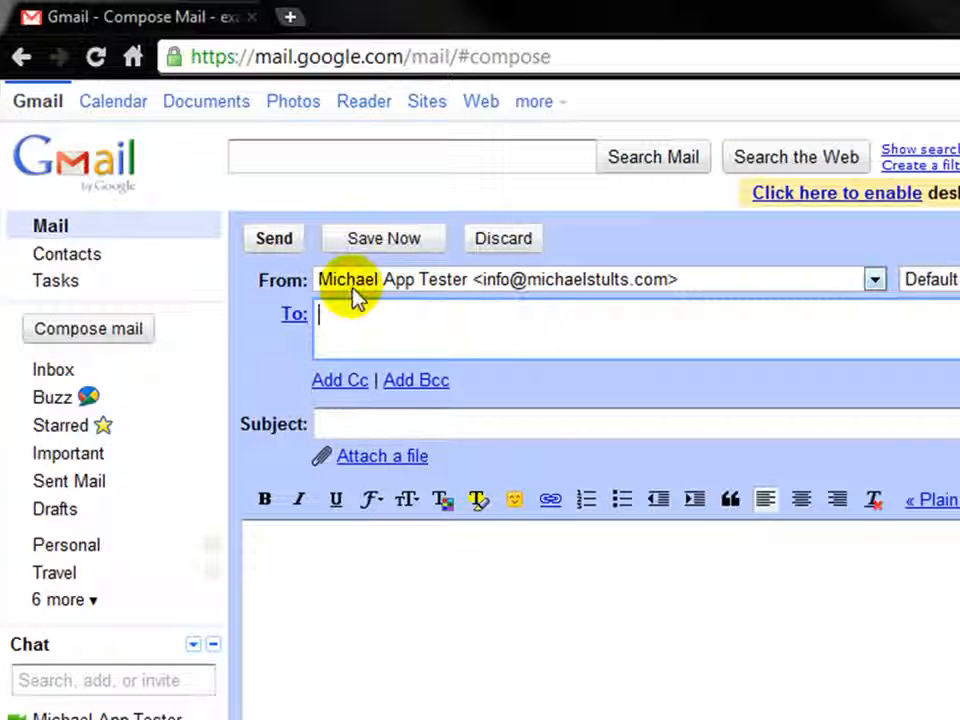
click(875, 281)
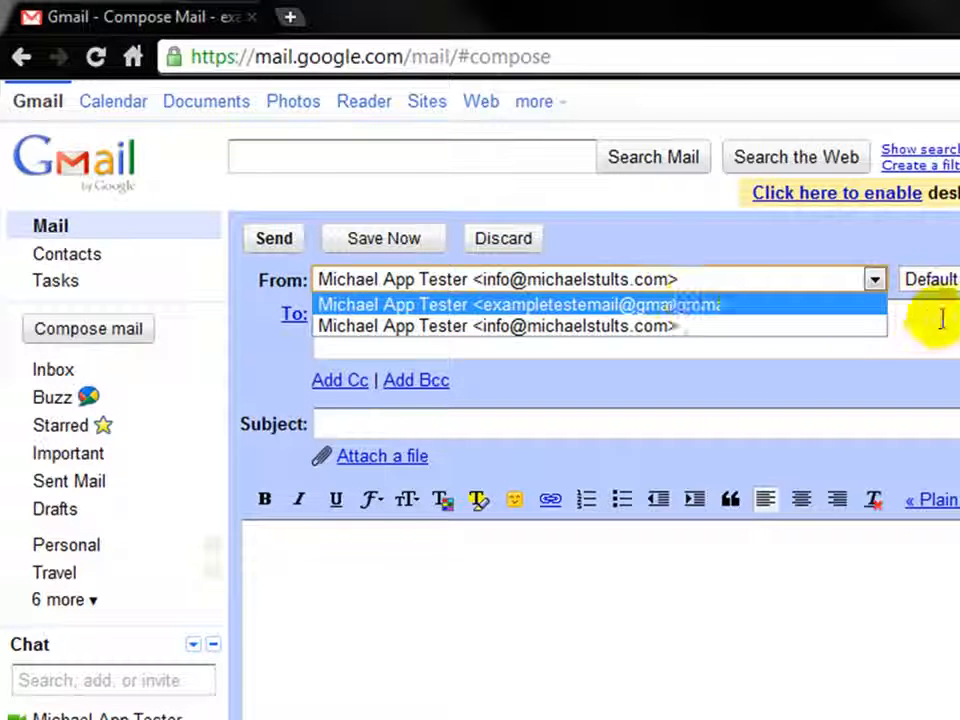
click(703, 309)
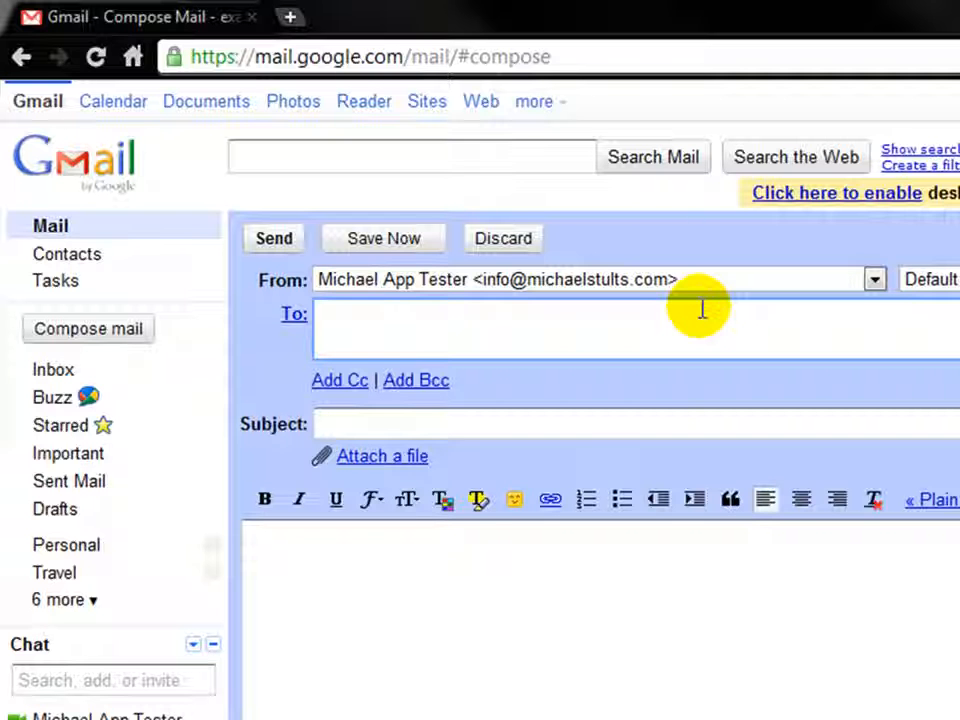
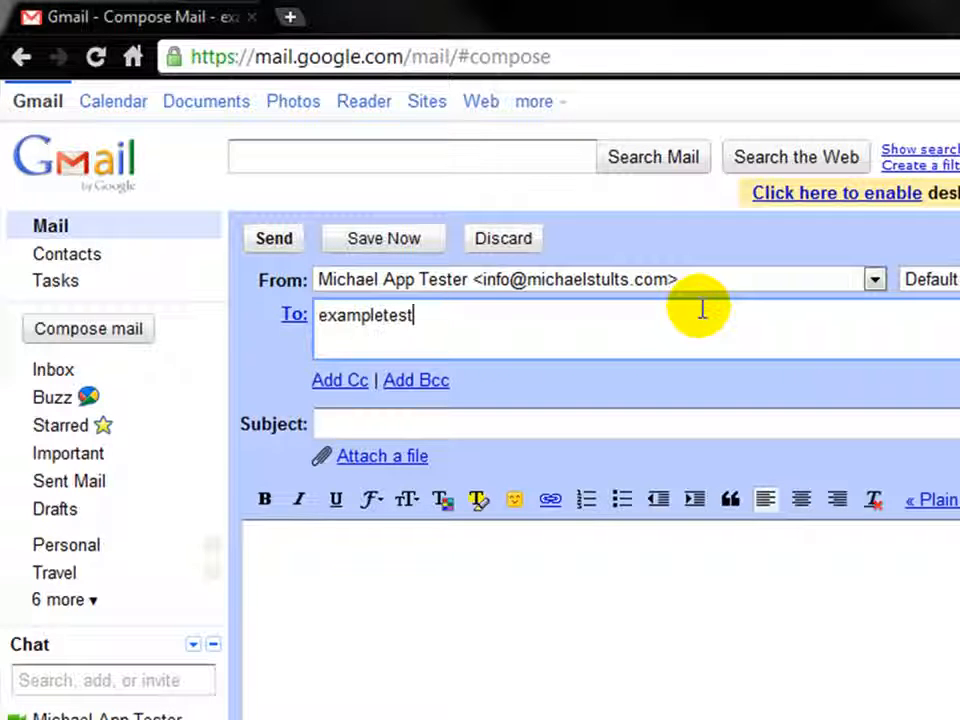
key(Tab)
text(testing)
key(Tab)
text(mikes email test)
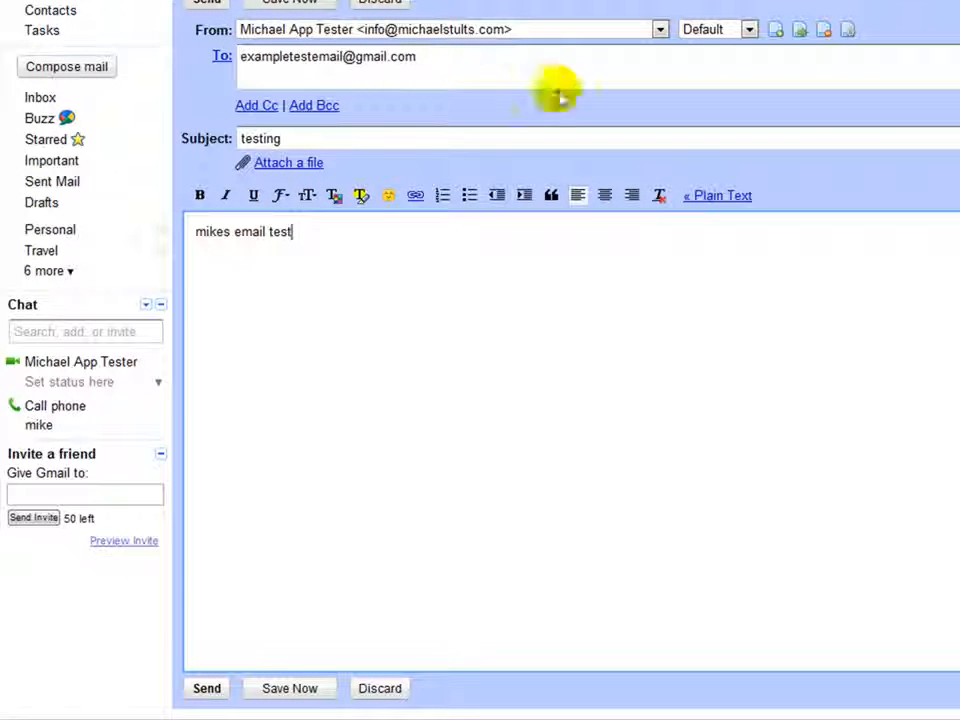
click(207, 688)
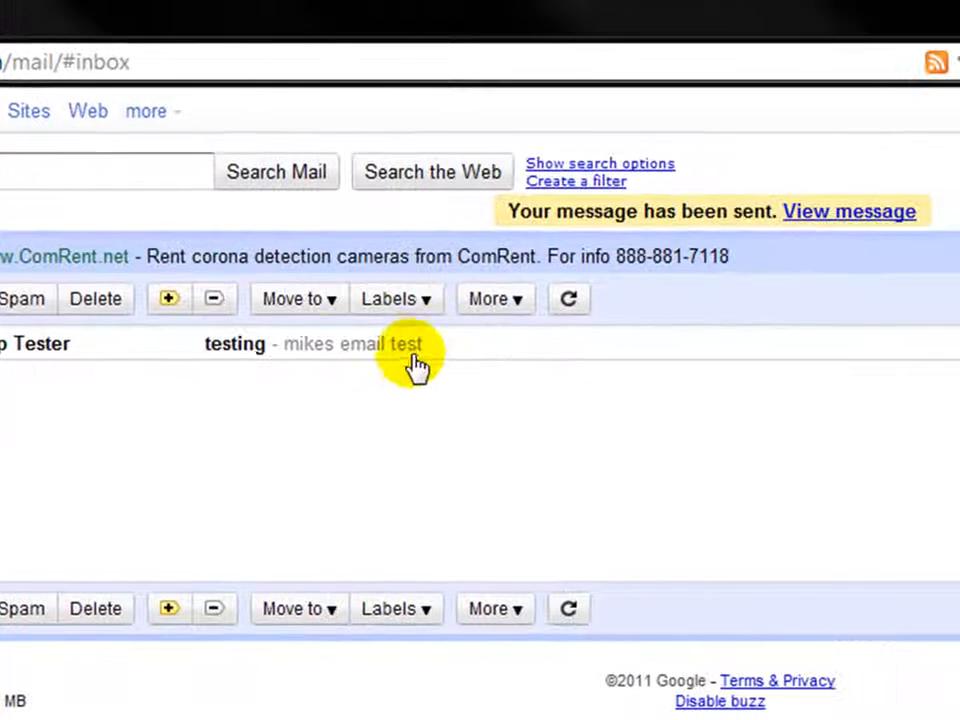
- Open the 'testing' message and show its header details to confirm the domain sender
click(869, 354)
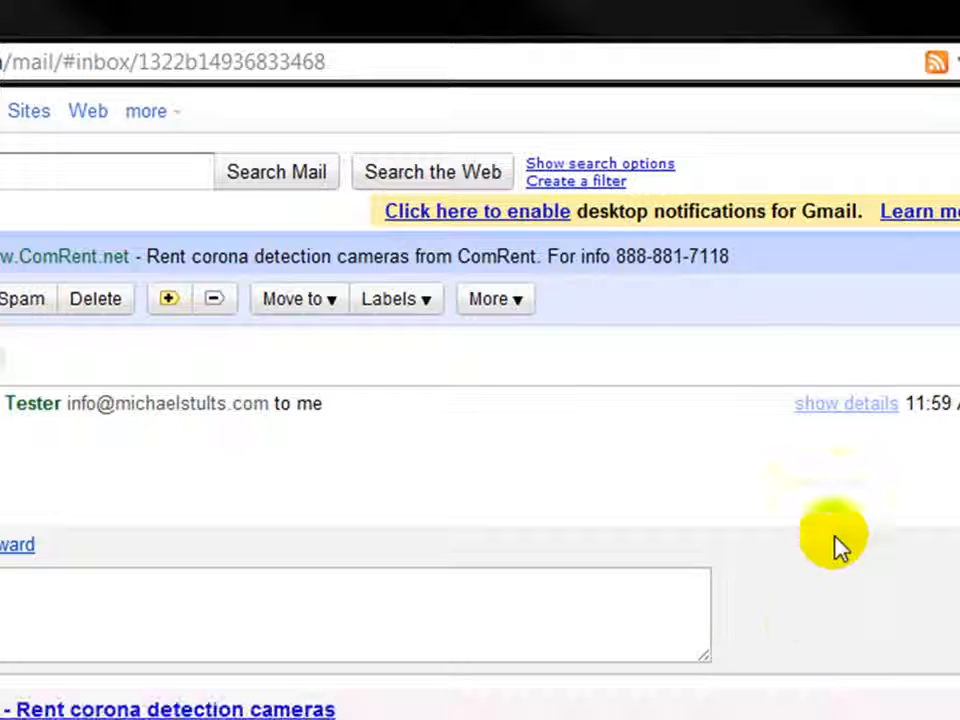
click(872, 406)
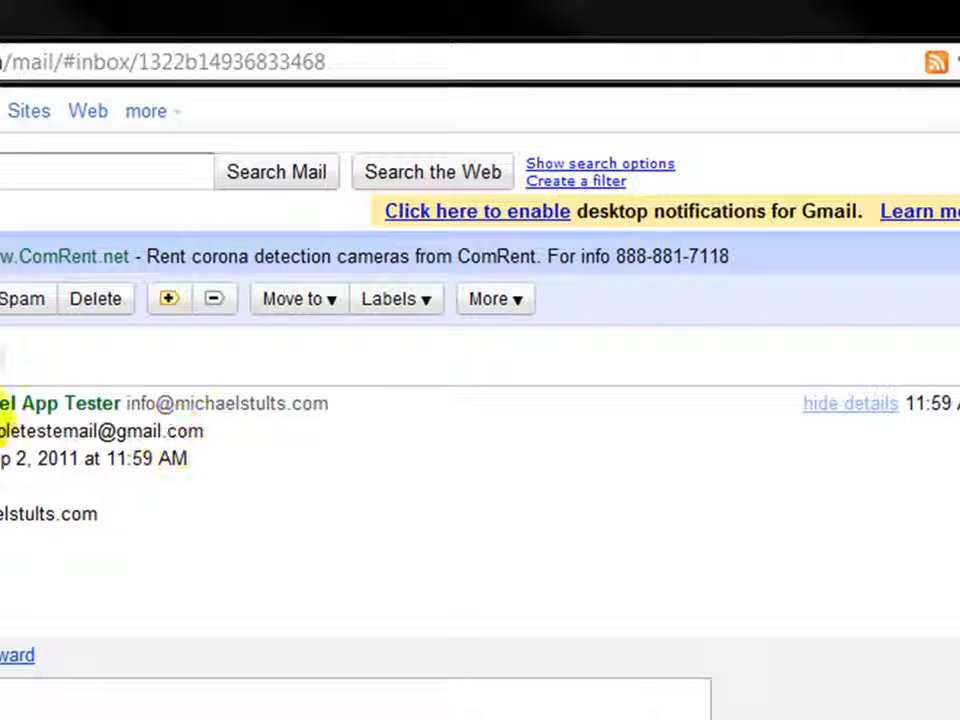